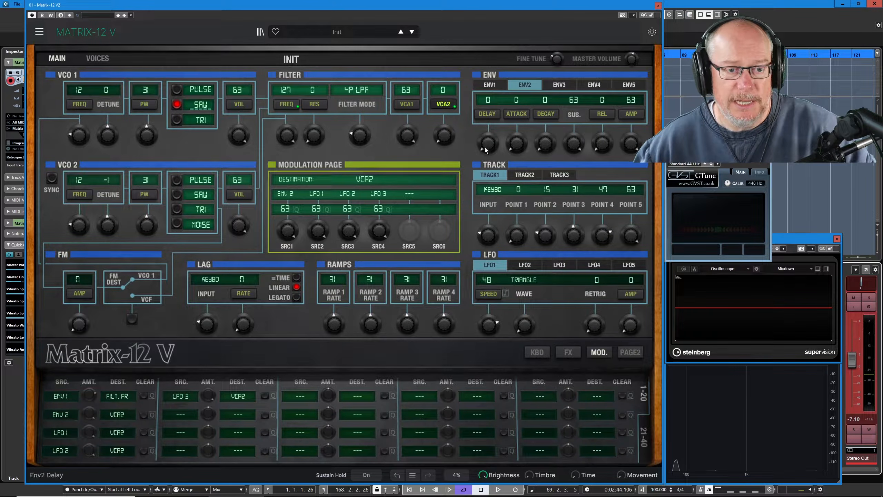
Step: Try ENV2 delay values of 45 and 55, and return the delay to 0
drag(488, 142, 488, 127)
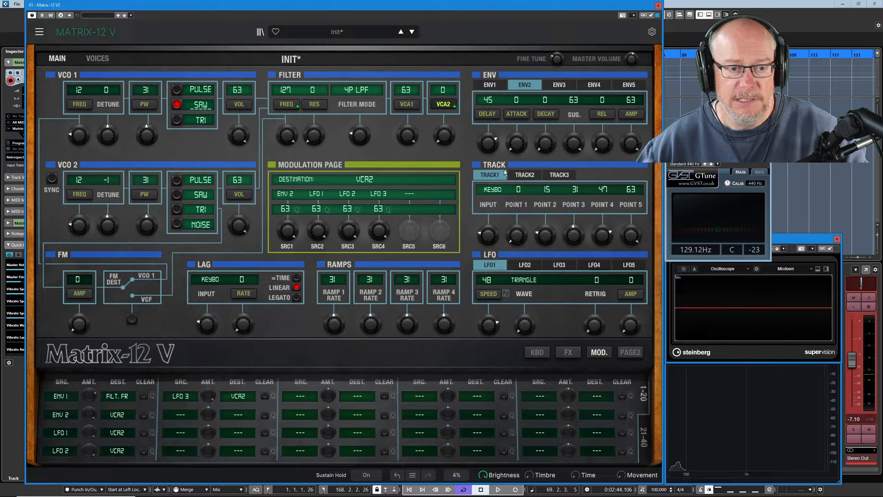
drag(483, 151, 478, 143)
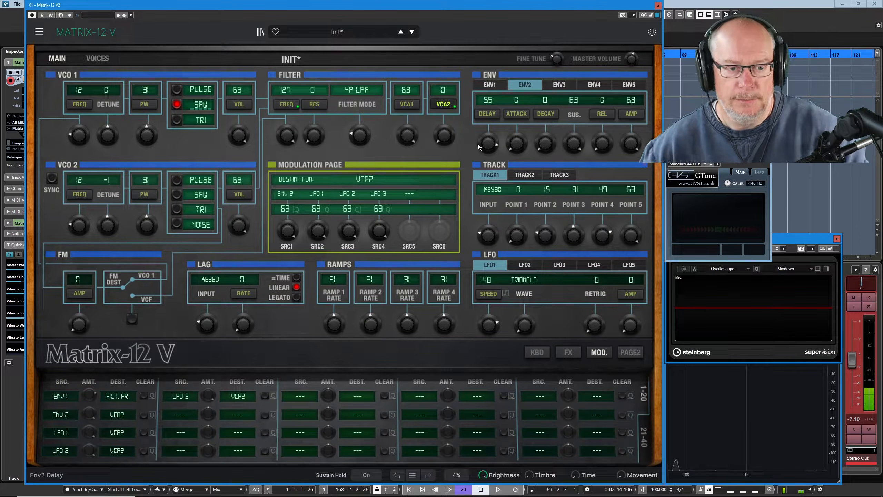
drag(487, 143, 488, 202)
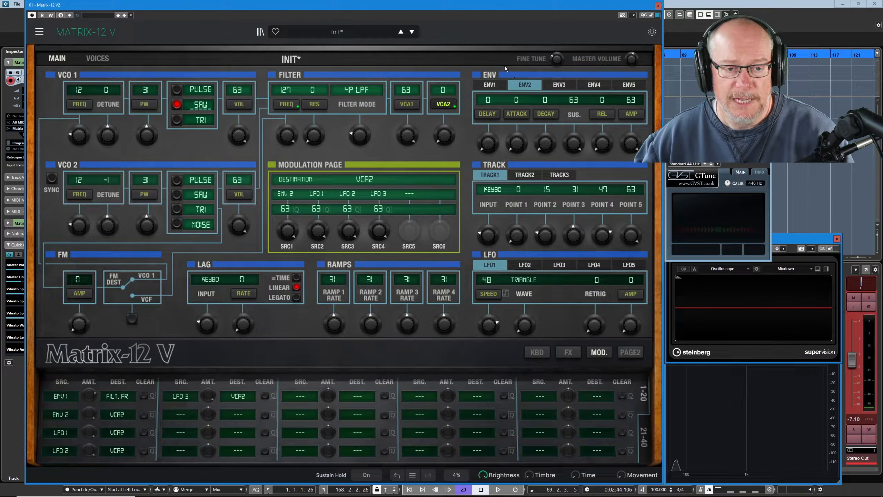
Step: Try raising the ENV2 attack and setting its decay to 63 and 45, and reset both to 0
drag(516, 148, 518, 146)
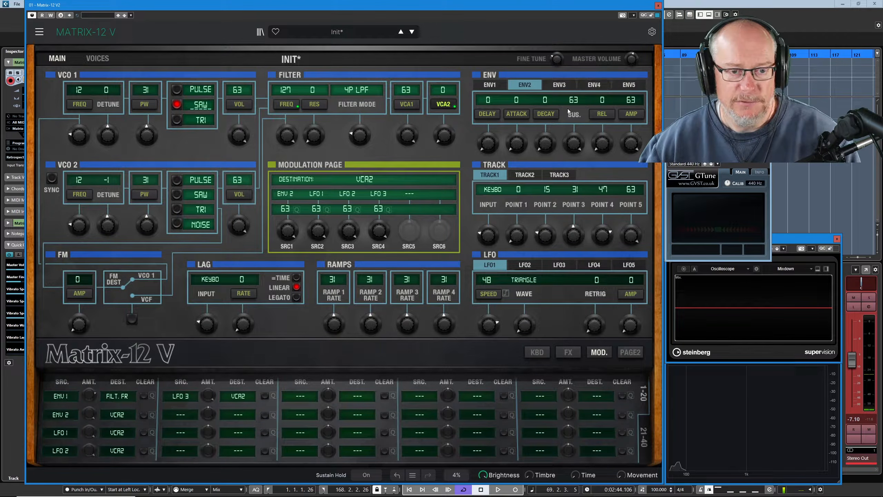
drag(546, 149, 545, 137)
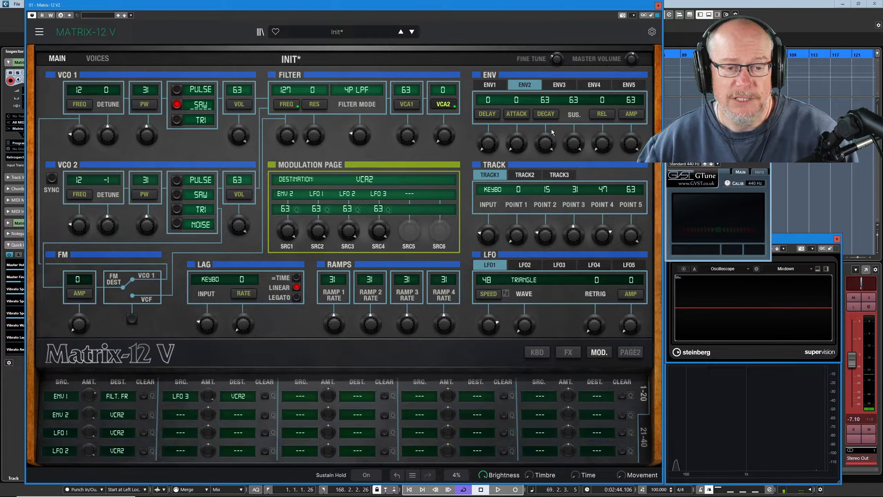
drag(551, 145, 550, 157)
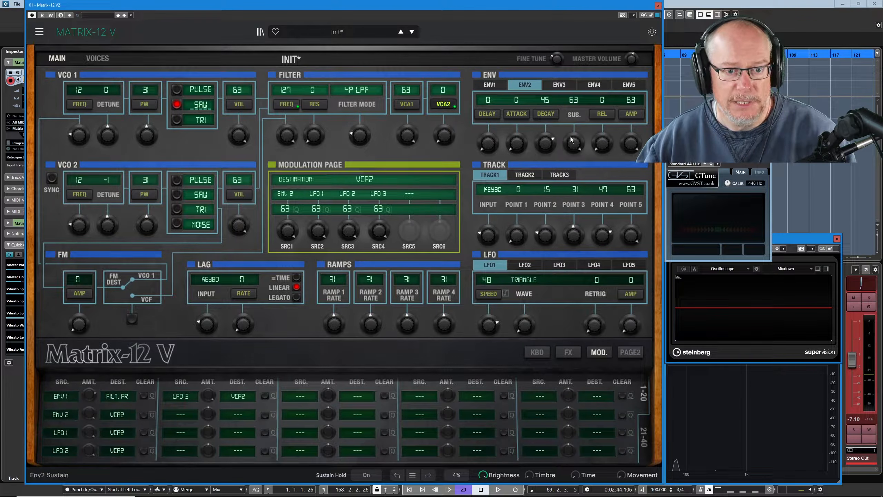
double_click(541, 146)
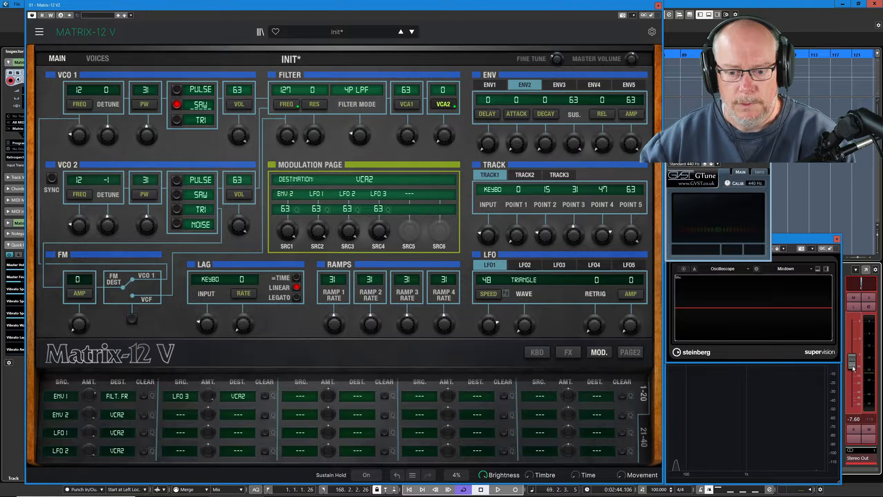
Step: Lower the Stereo Out channel's level to -12.1 dB
mouse_move(852, 367)
mouse_down()
mouse_move(846, 373)
mouse_move(857, 373)
mouse_up()
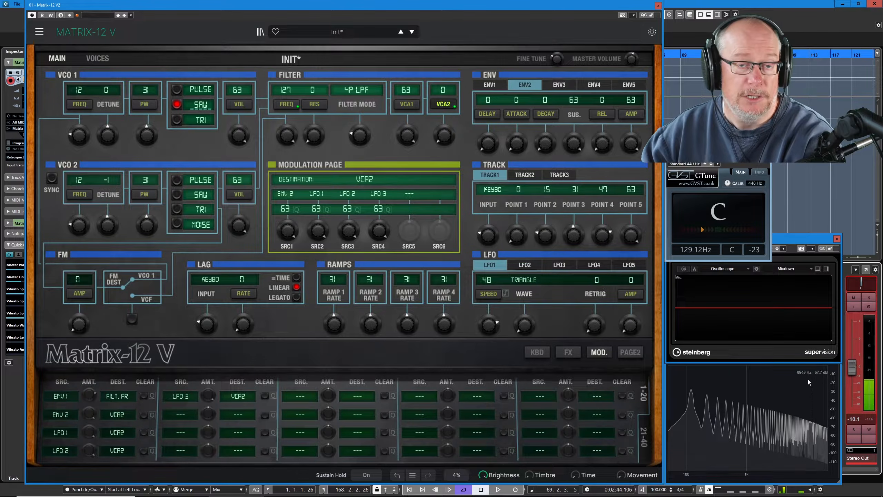
drag(851, 367, 855, 377)
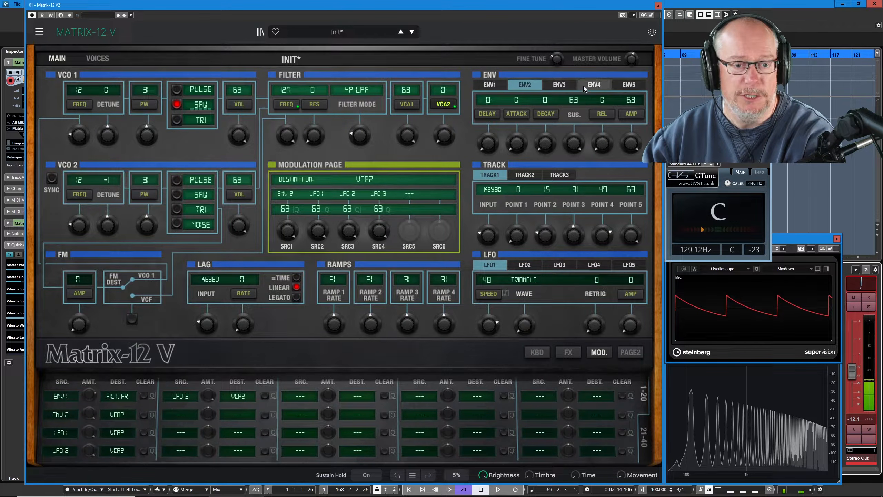
Step: Try an ENV2 decay of 45 with the sustain at 14 and at 39
drag(574, 142, 574, 209)
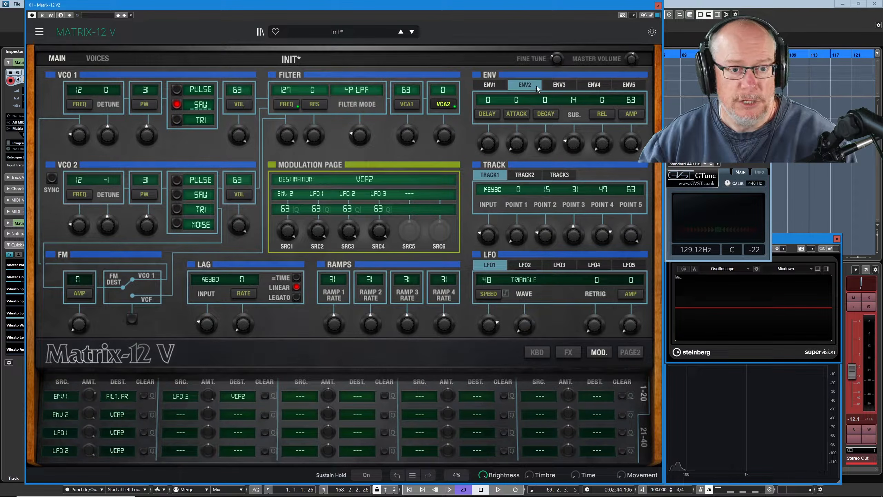
drag(544, 148, 543, 128)
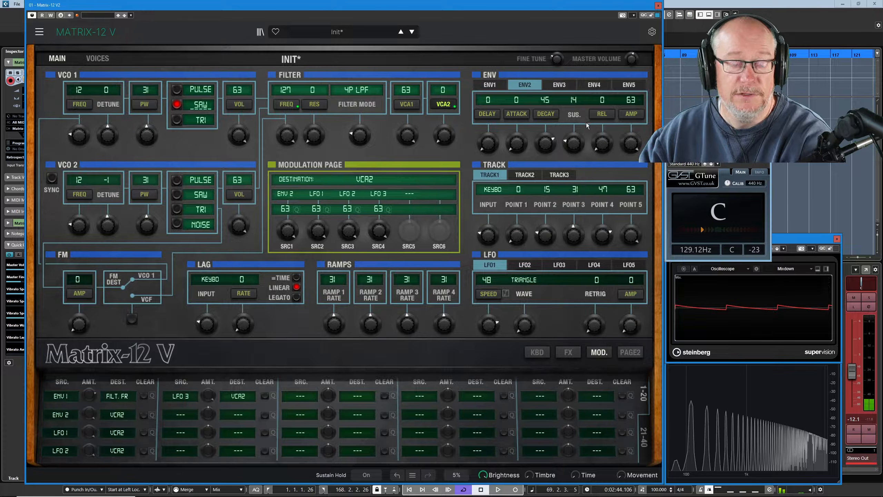
drag(574, 143, 574, 113)
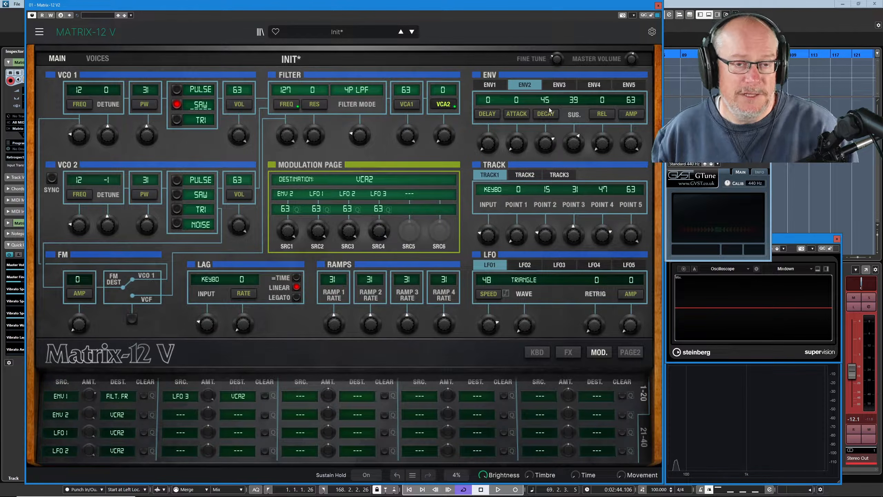
Step: Shape ENV2 with attack 35, decay 31, sustain 45, release 44 and amp 28
drag(516, 143, 517, 134)
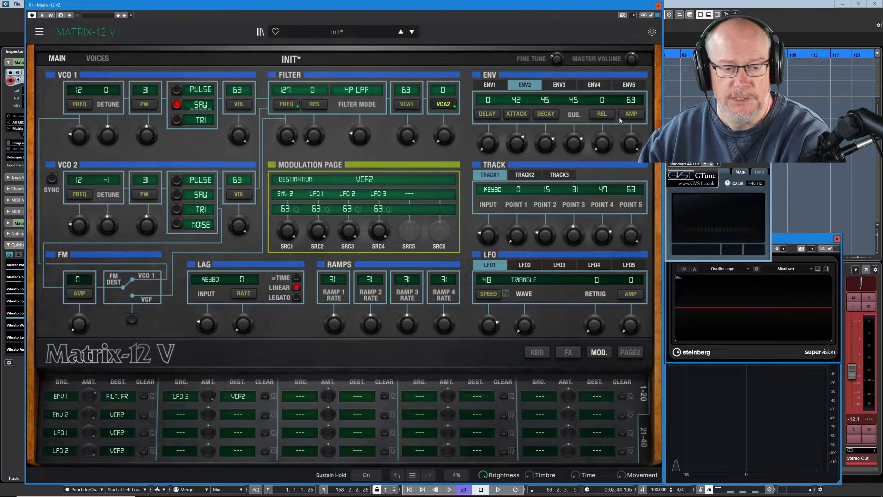
drag(602, 144, 602, 125)
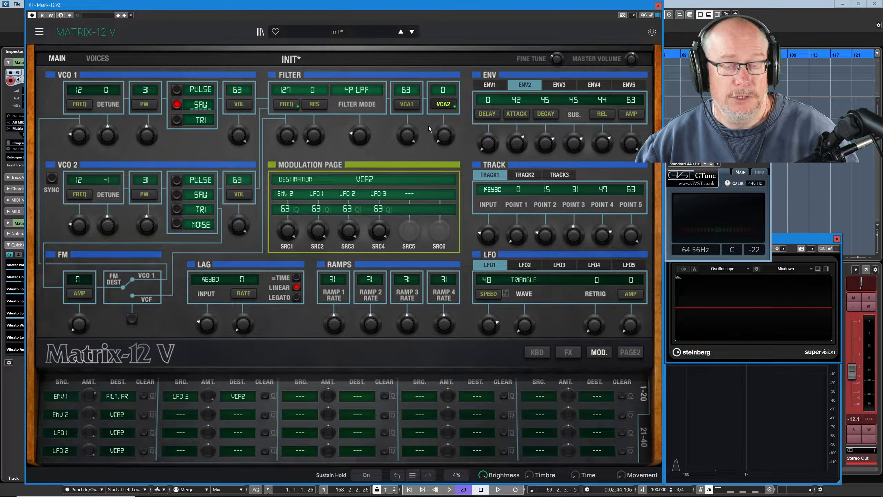
drag(517, 143, 517, 152)
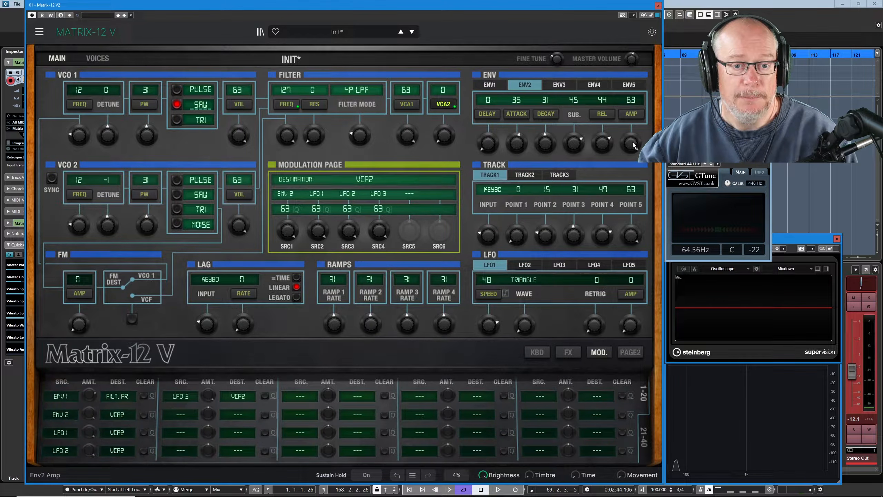
drag(630, 143, 630, 154)
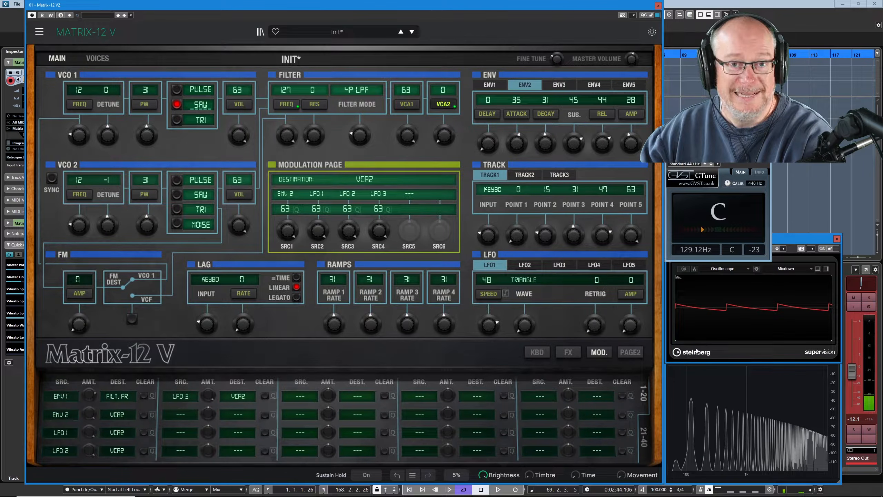
Step: Reload the Init preset by switching to the Interference preset and back, discarding the envelope edits
mouse_move(692, 401)
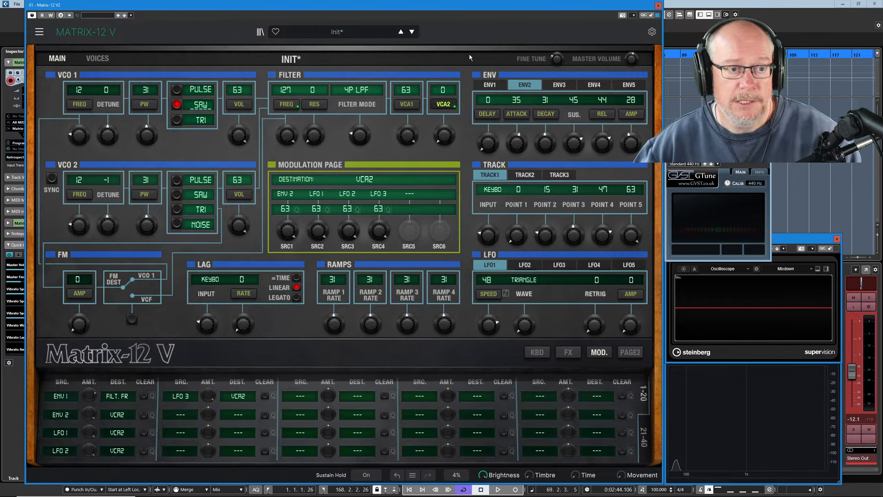
click(412, 31)
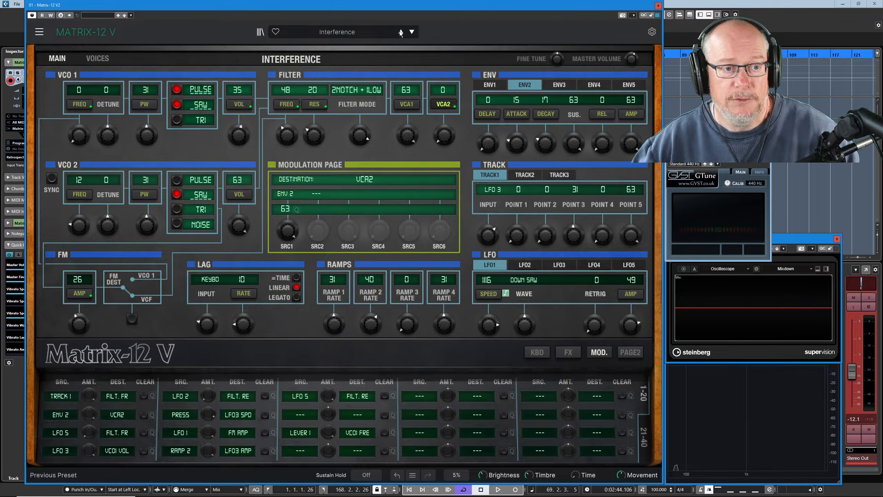
click(400, 31)
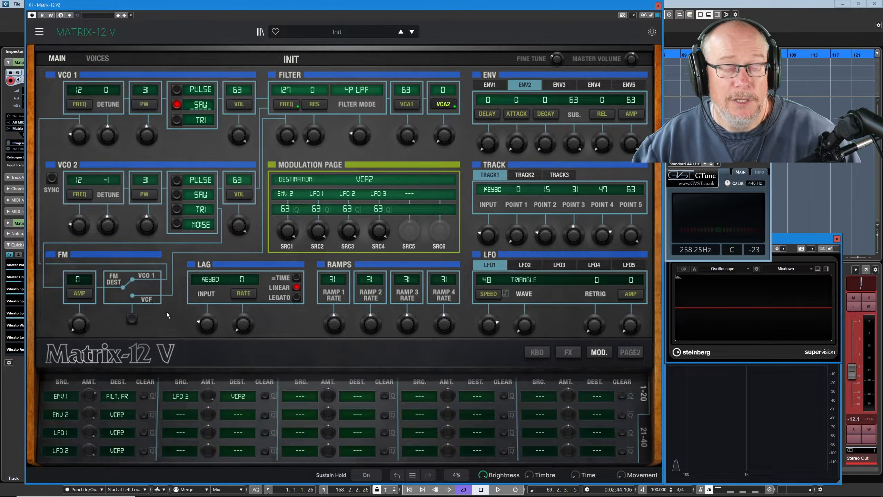
Step: Select ENV1 and compare the modulation sources of VCA2 and filter frequency, ending on filter frequency
click(493, 87)
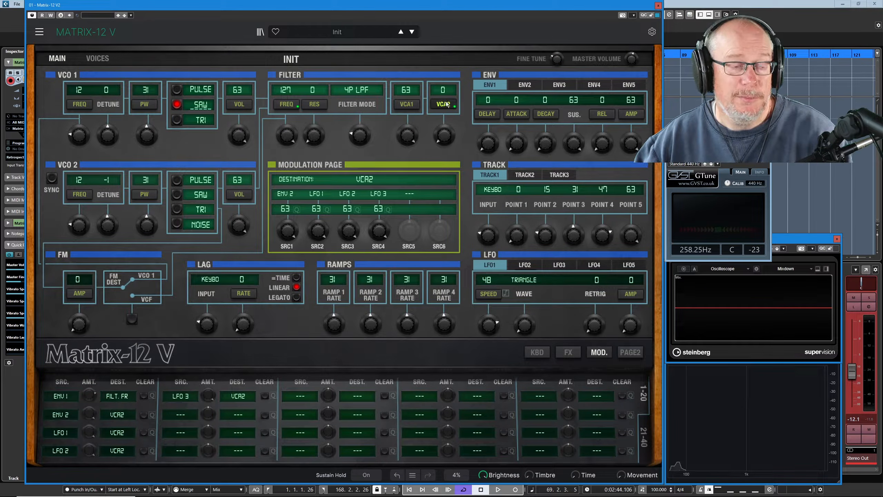
click(287, 104)
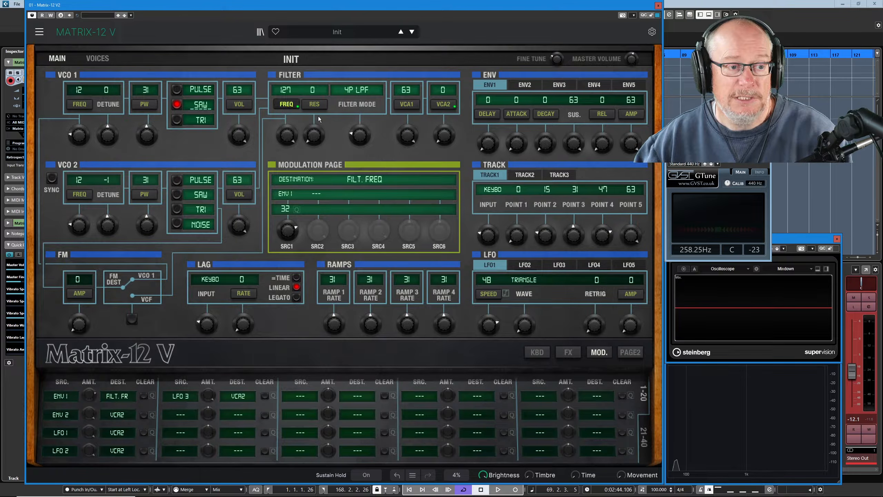
click(444, 106)
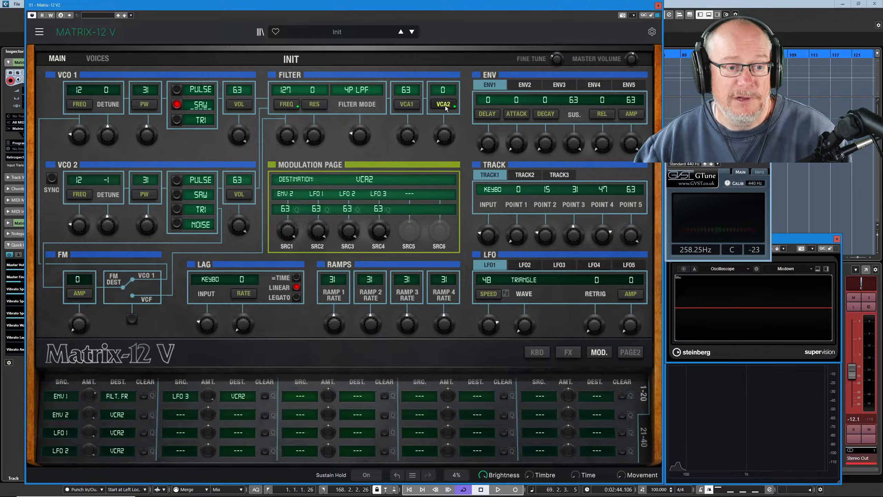
click(287, 104)
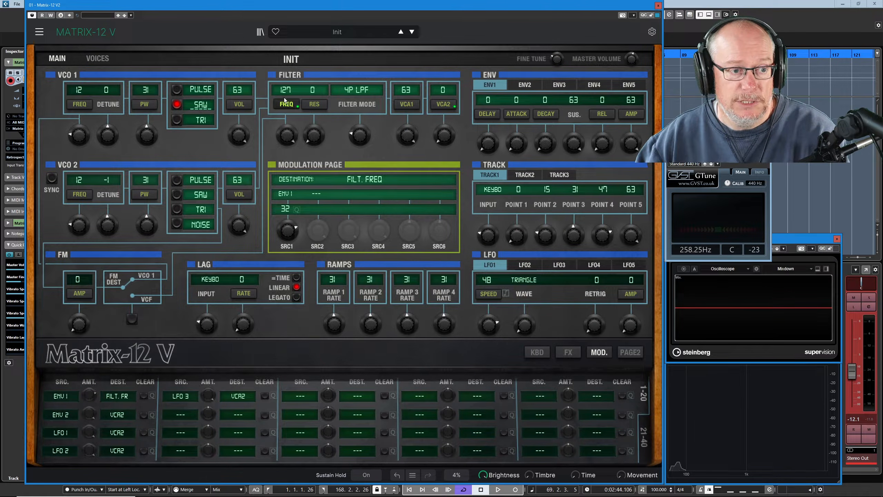
Step: Lower the filter frequency to 38 and set the ENV1 attack to 40
drag(286, 138, 285, 163)
drag(518, 143, 517, 125)
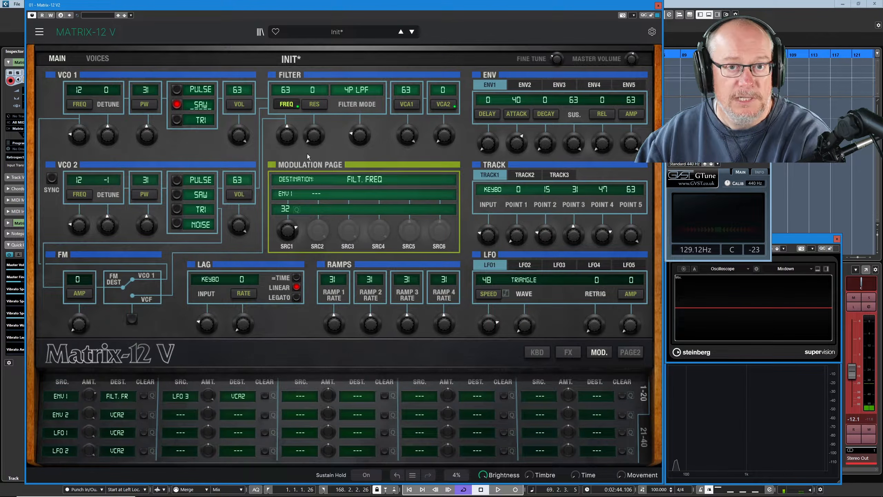
drag(283, 128, 286, 138)
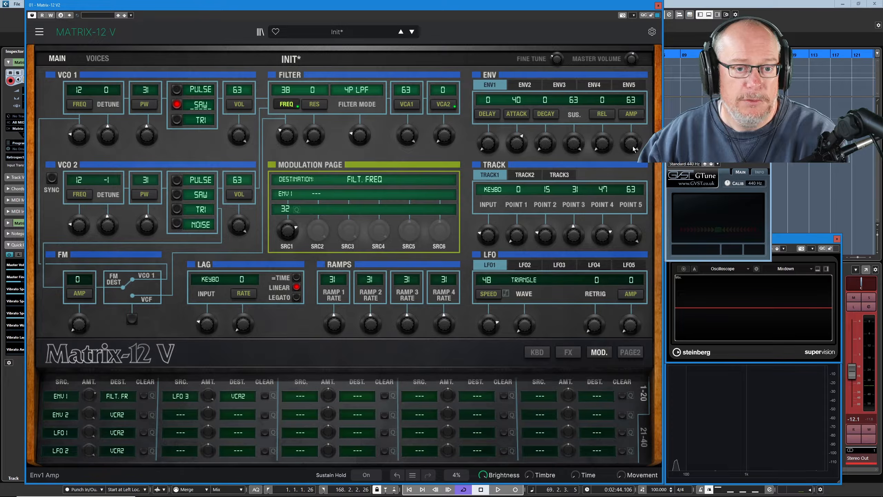
Step: Try reduced ENV1 amp amounts, such as 27, and return the amp to 63
drag(631, 142, 630, 182)
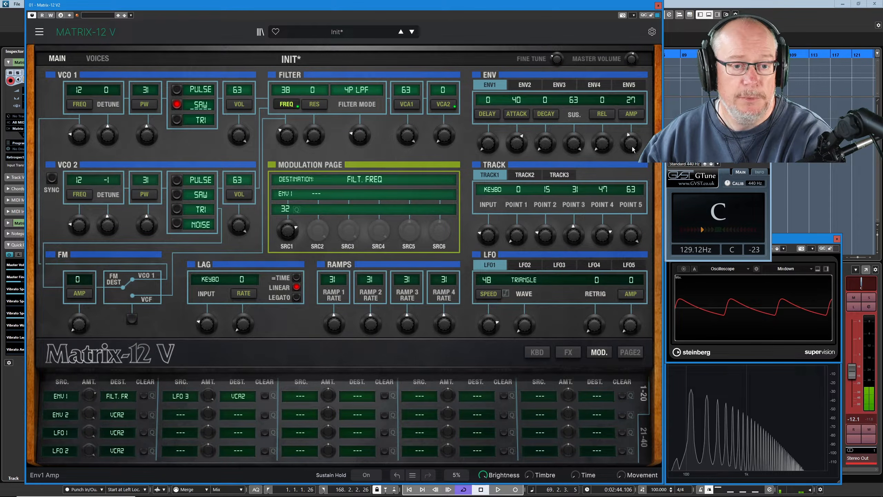
drag(631, 142, 631, 97)
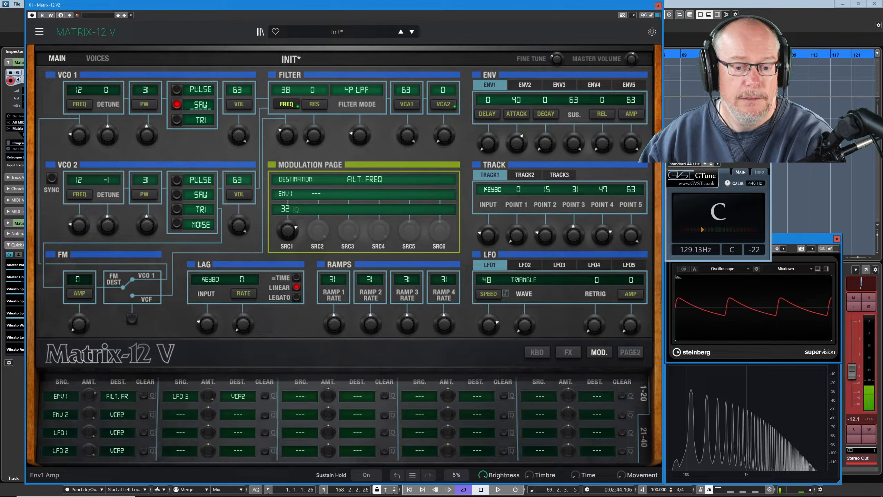
drag(631, 141, 633, 161)
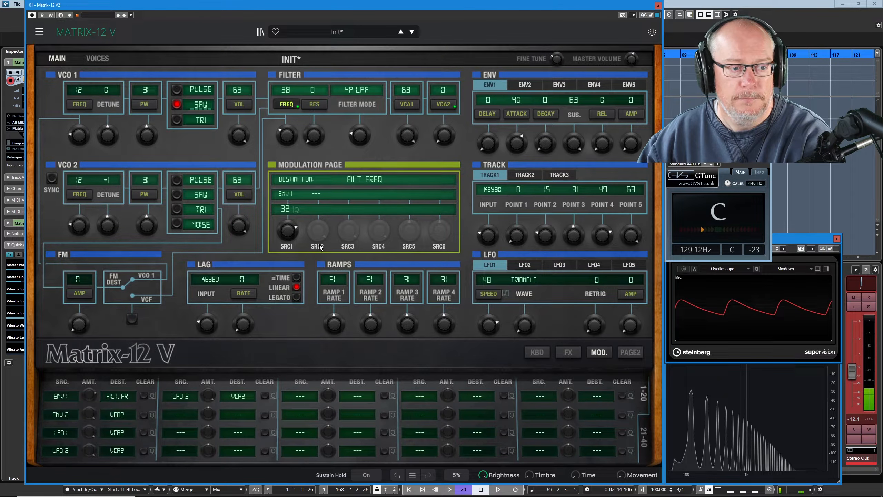
drag(630, 142, 630, 104)
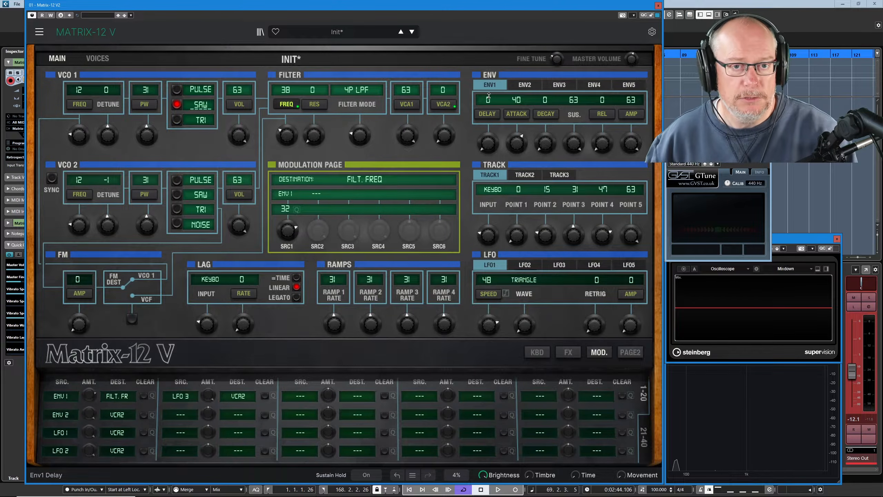
Step: Set the ENV1 delay to 51 and the attack to 46
drag(488, 143, 488, 101)
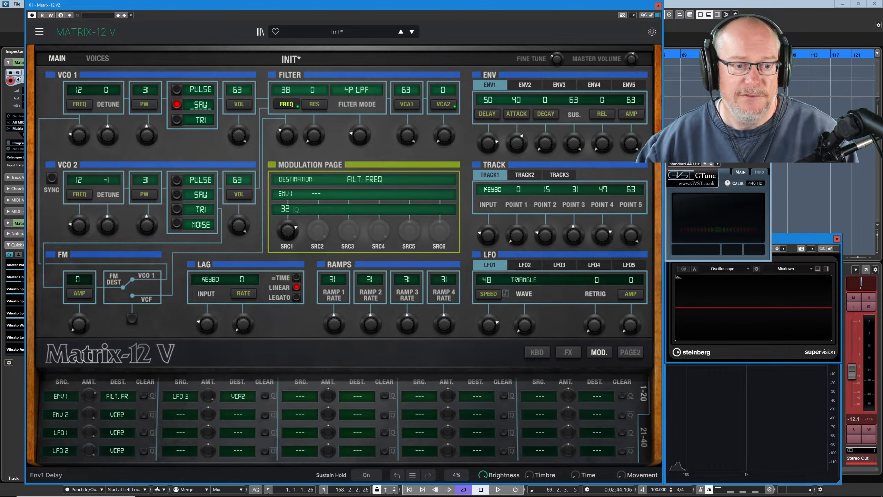
drag(488, 143, 488, 148)
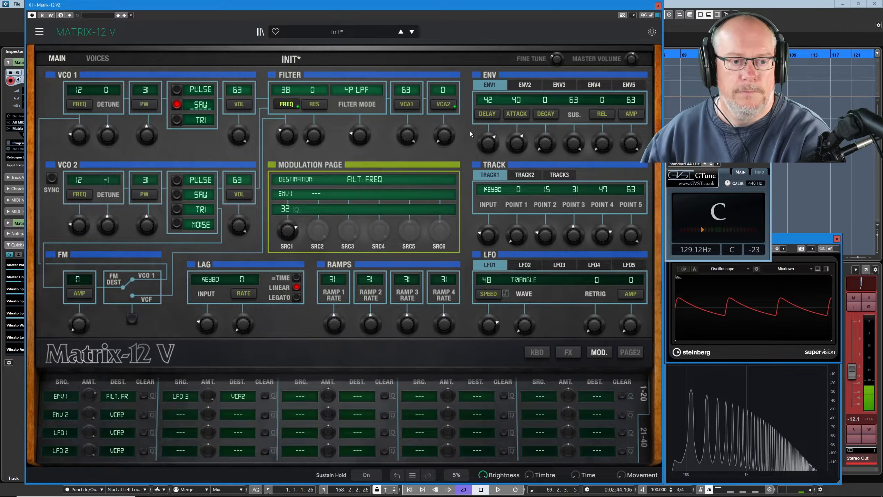
scroll(488, 146, up, 5)
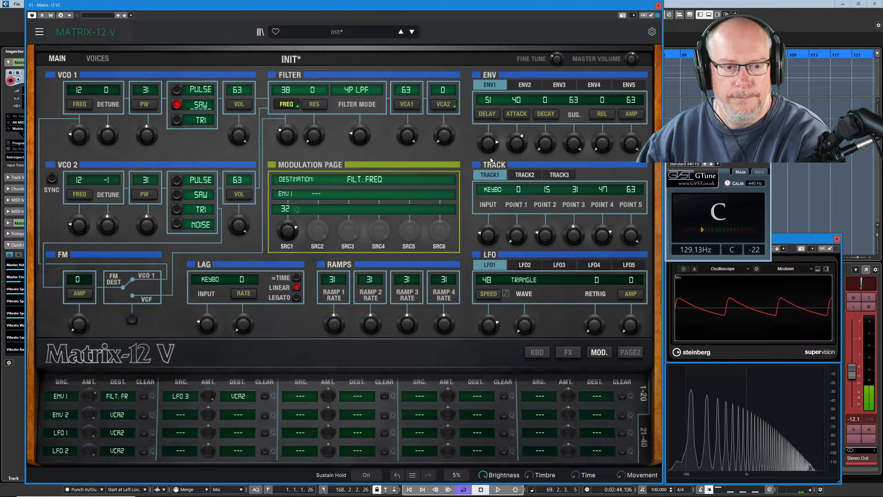
scroll(527, 142, up, 4)
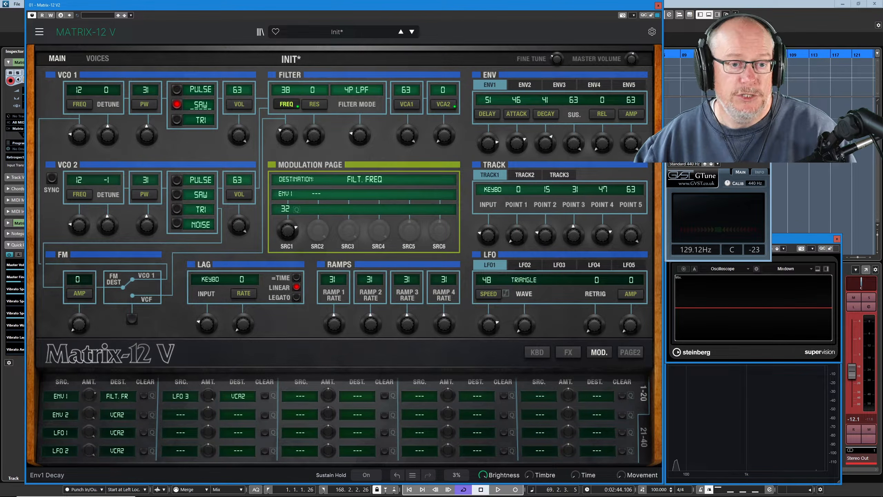
Step: Set the ENV1 decay to 42 and the sustain to 39
drag(580, 146, 580, 153)
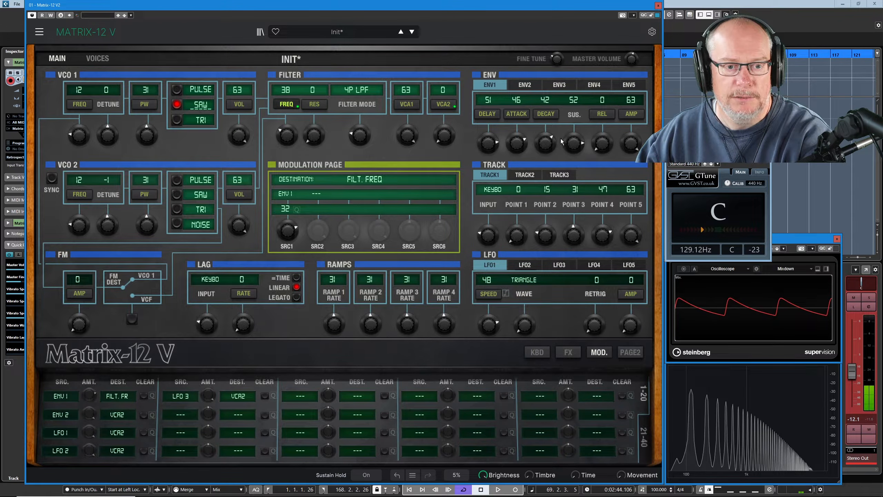
drag(577, 145, 577, 155)
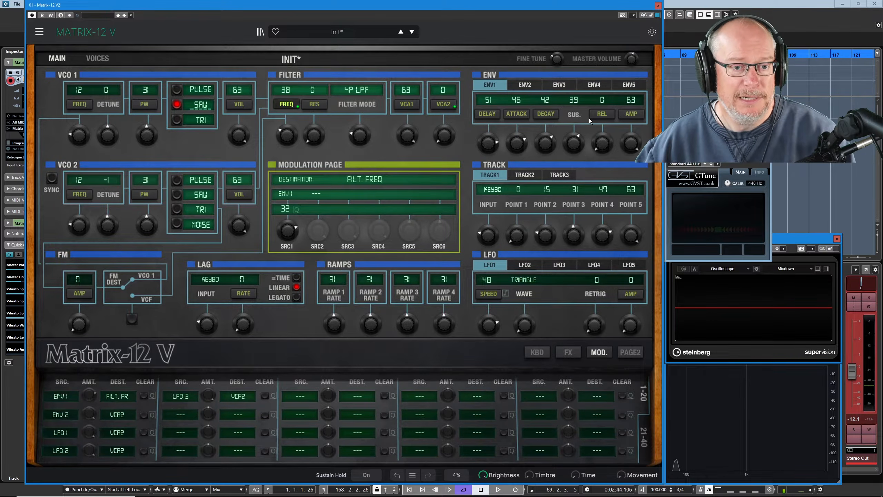
Step: Set the ENV1 release to 49 and raise the ENV2 release so the filter release stays audible
drag(602, 143, 603, 84)
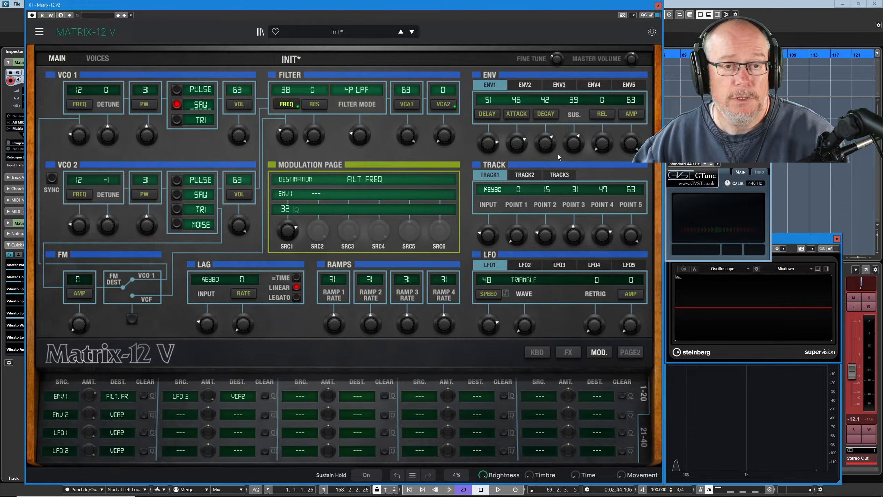
drag(600, 148, 601, 131)
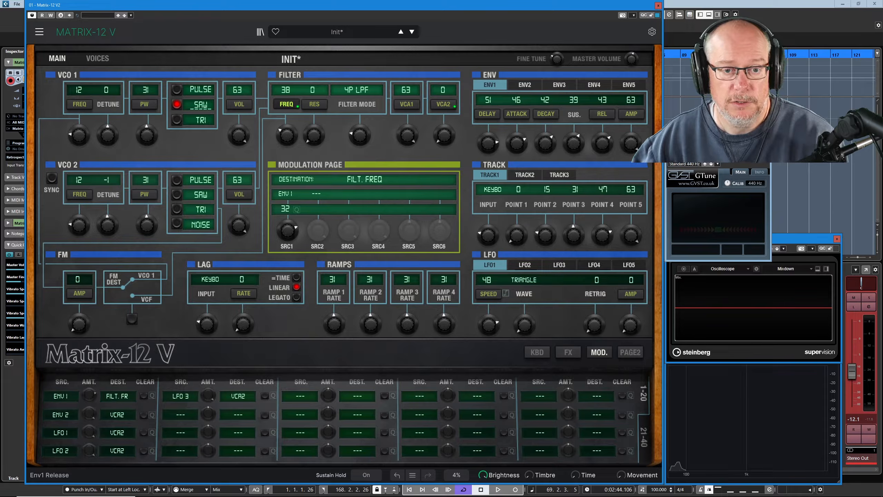
click(528, 84)
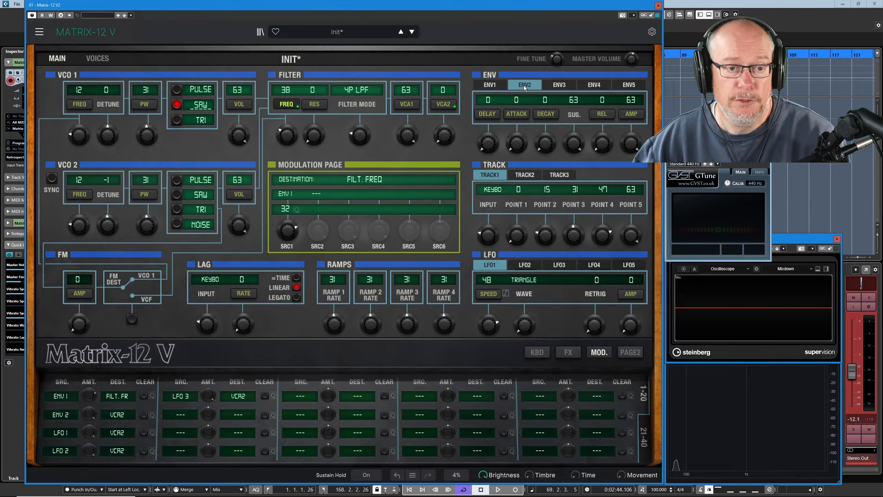
drag(603, 143, 602, 134)
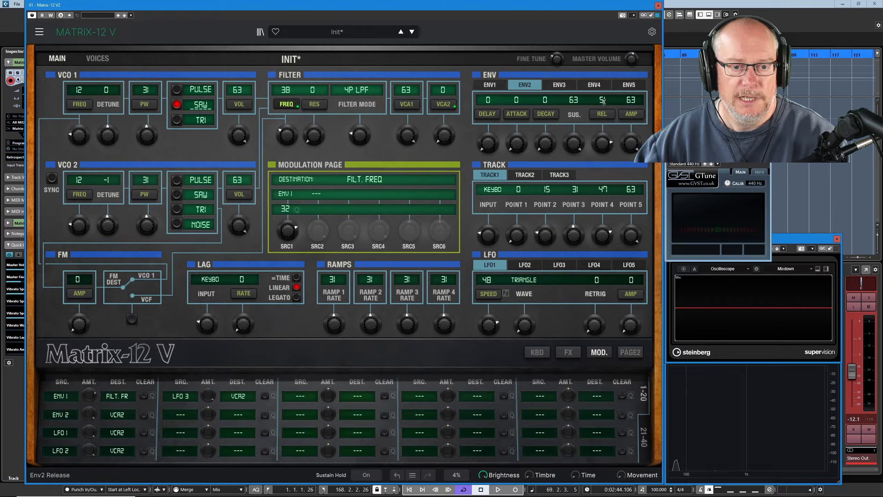
click(489, 84)
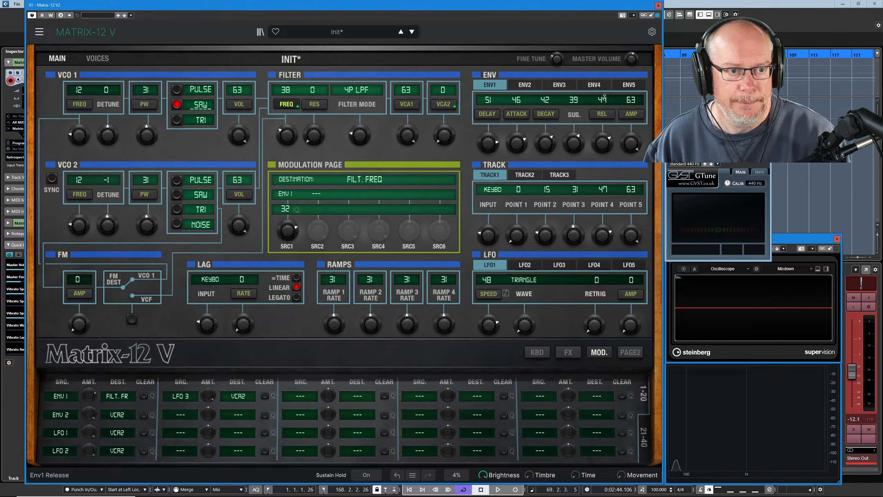
Step: Reload the Init preset and set the ENV 1 modulation amount on filter frequency to -41
click(412, 32)
click(401, 32)
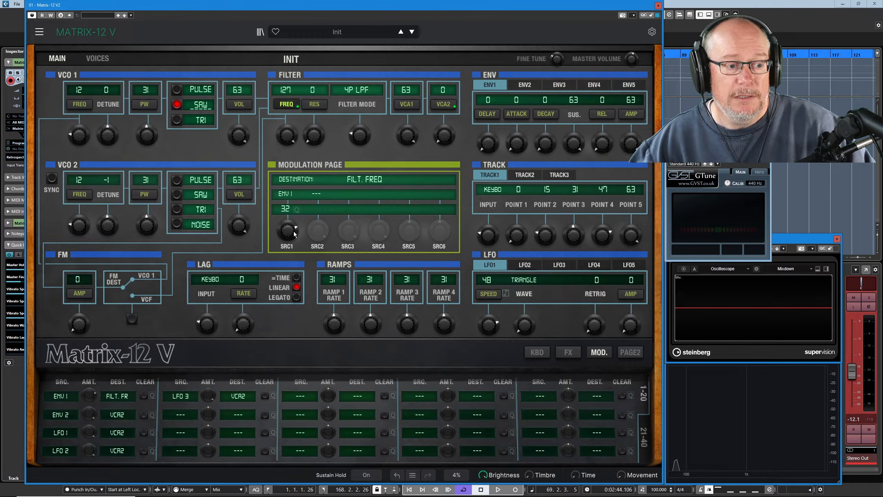
drag(286, 230, 287, 255)
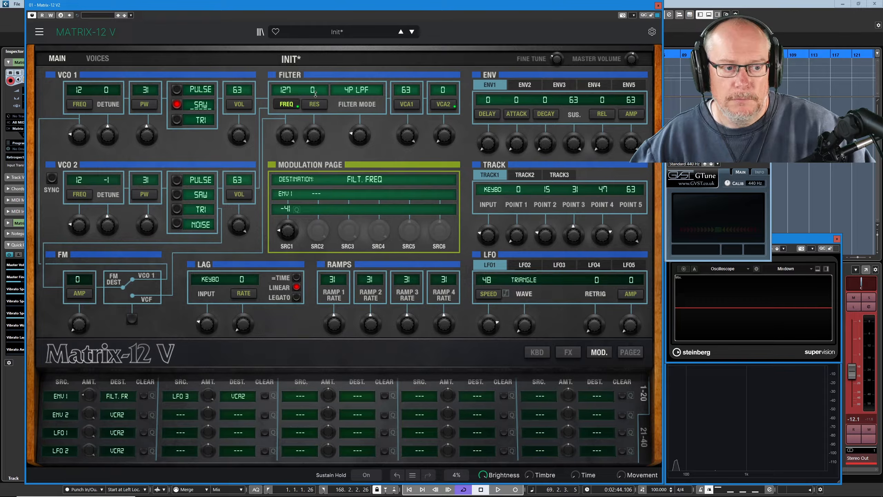
Step: With the filter frequency at 65 and the ENV1 attack at 49, compare ENV 1 filter modulation amounts of 32 and -29
drag(286, 141, 286, 157)
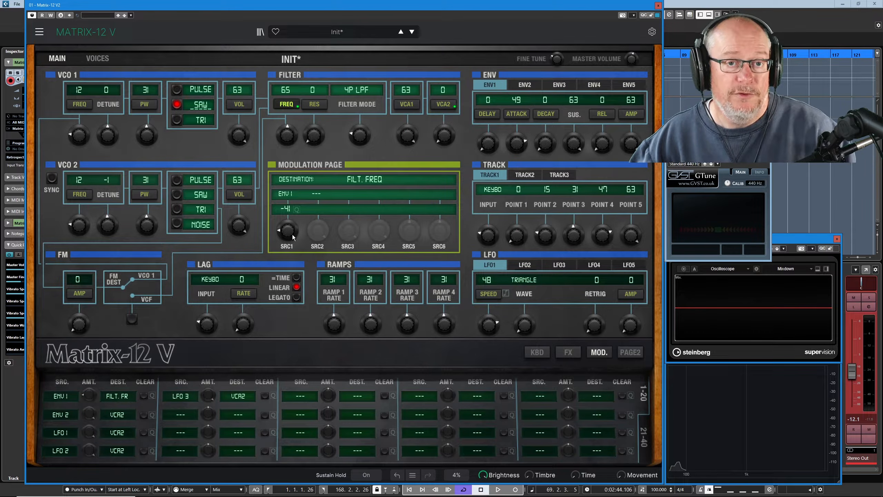
drag(291, 234, 288, 235)
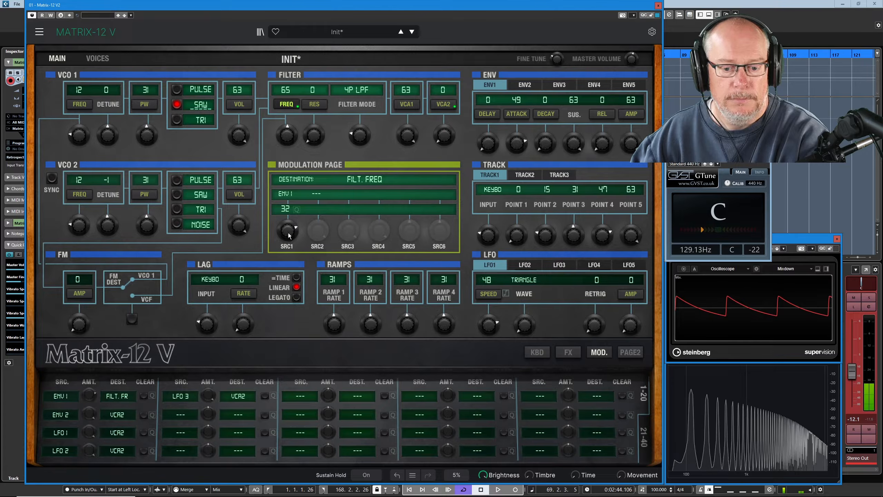
drag(291, 236, 291, 249)
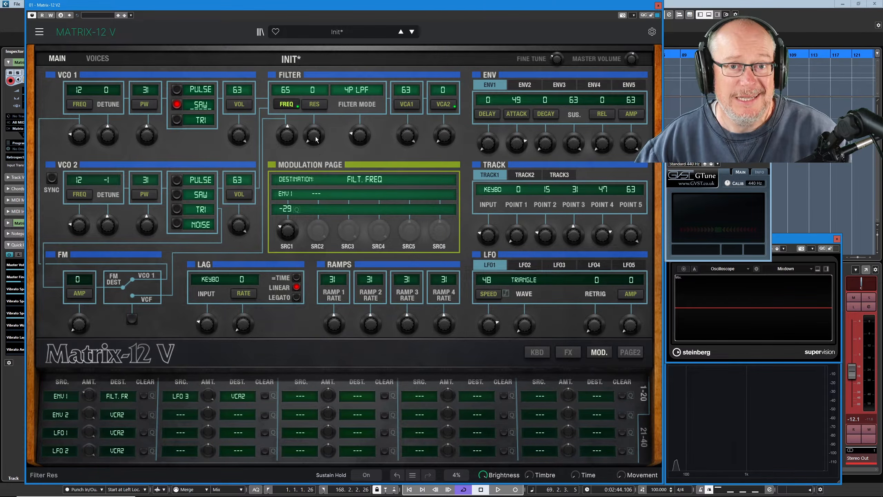
Step: Reload the Init preset, then show ENV2 and set its modulation amount on VCA2 to -63
click(400, 32)
click(400, 32)
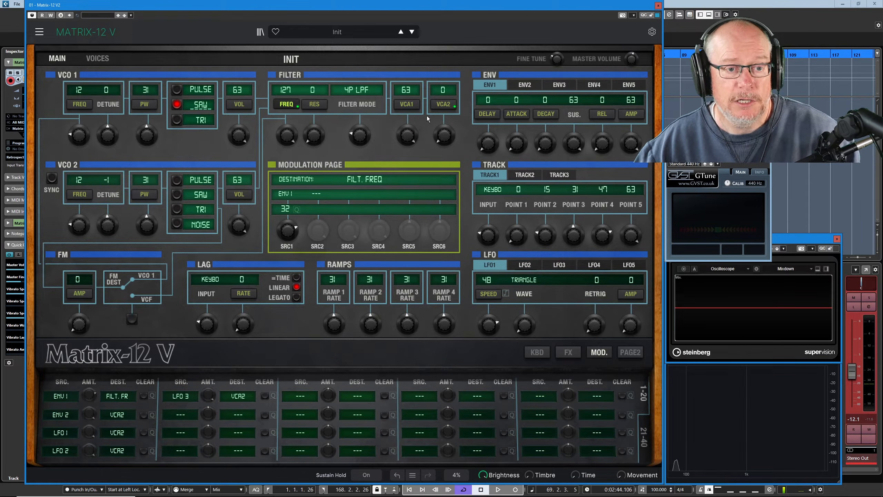
click(524, 83)
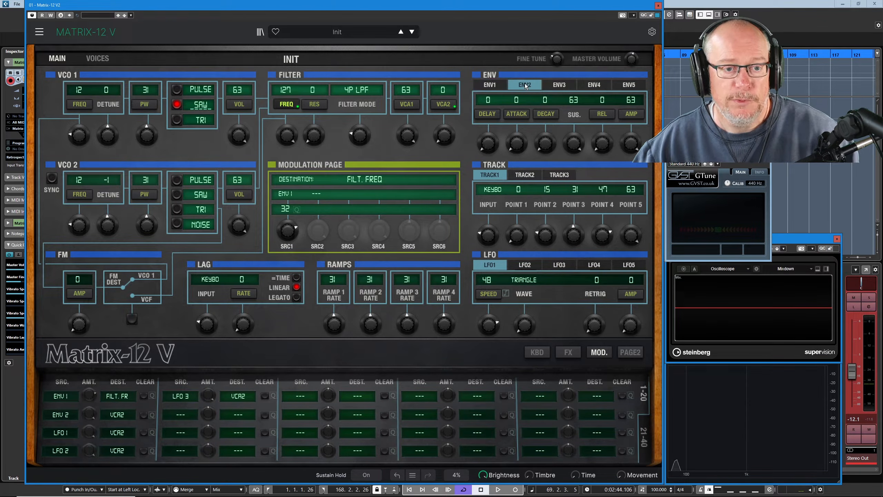
click(444, 106)
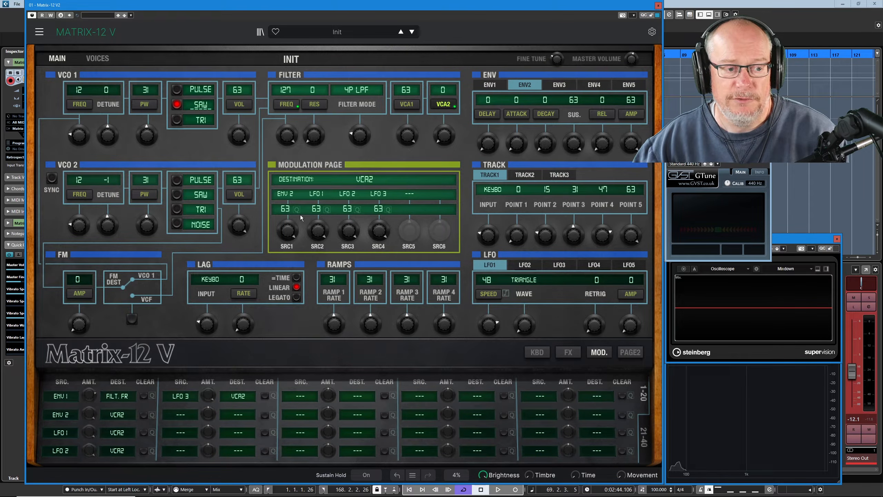
drag(288, 230, 287, 299)
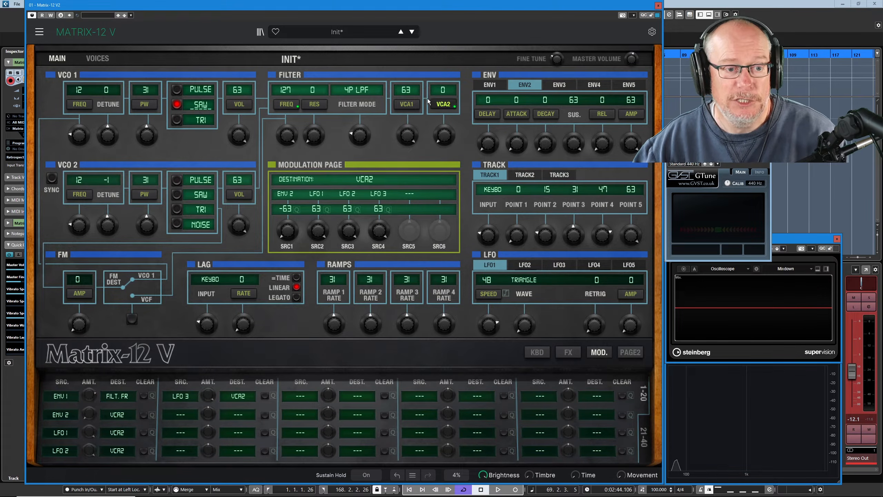
Step: Try raising the VCA2 level to 19 with the inverted ENV 2 modulation, and return it to 0
drag(442, 148, 442, 139)
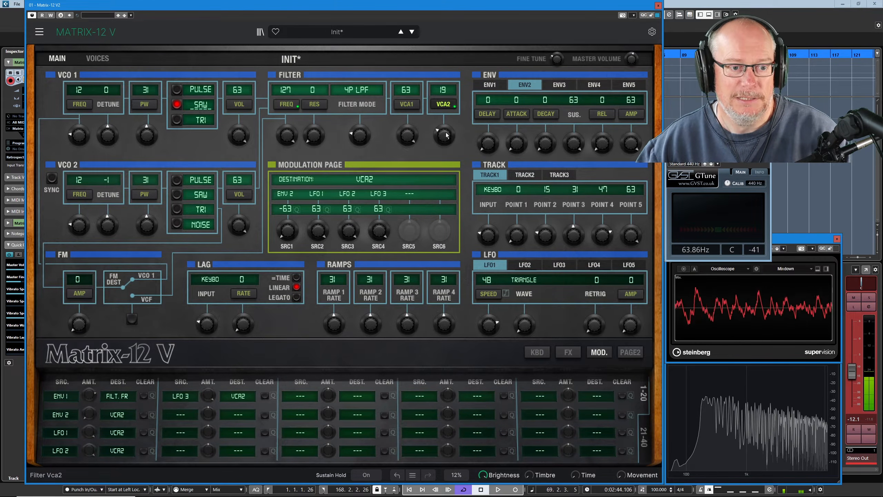
drag(444, 135, 444, 156)
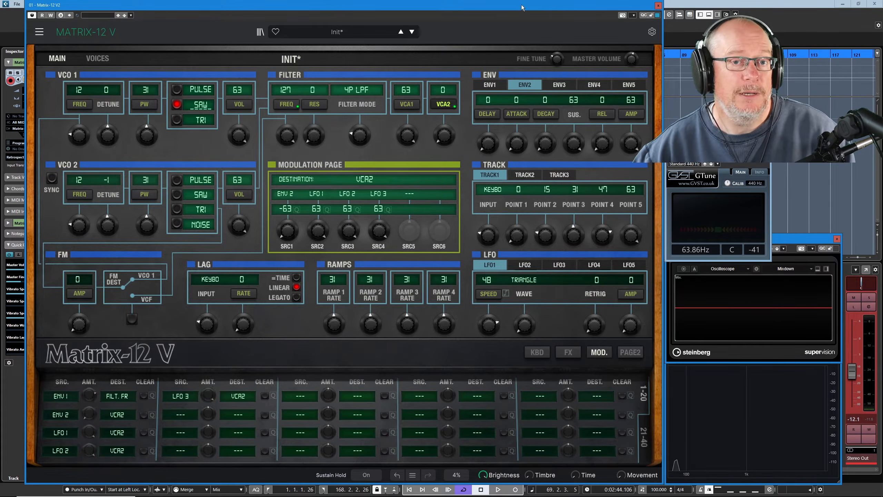
mouse_move(444, 135)
mouse_down()
mouse_move(444, 110)
mouse_move(443, 135)
mouse_up()
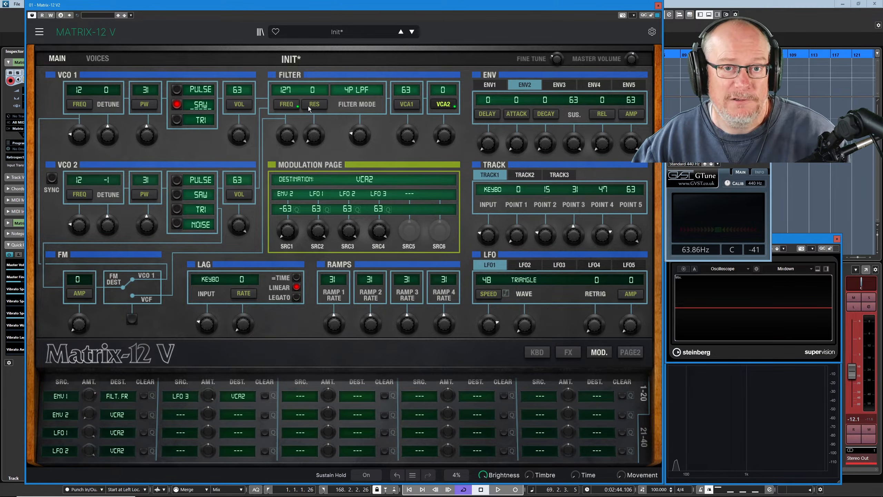
Step: Set the zone 1 voice mode to Uni-Last and return to the main synth page
click(99, 58)
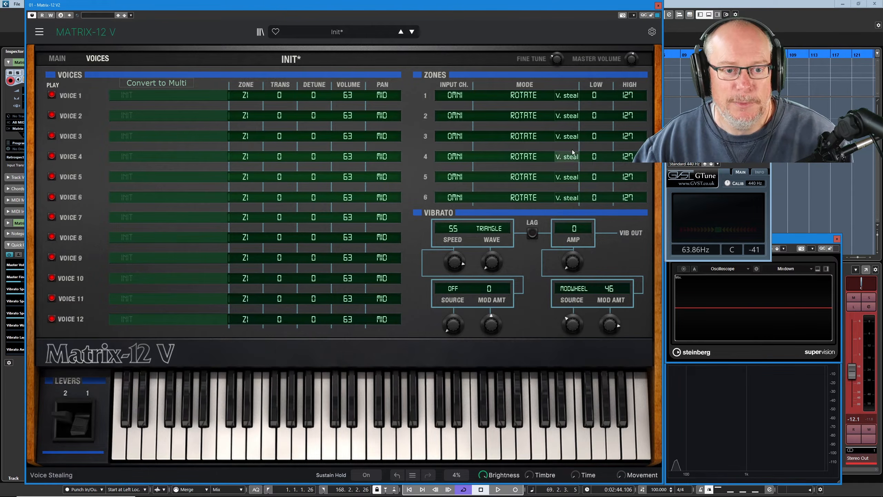
click(528, 96)
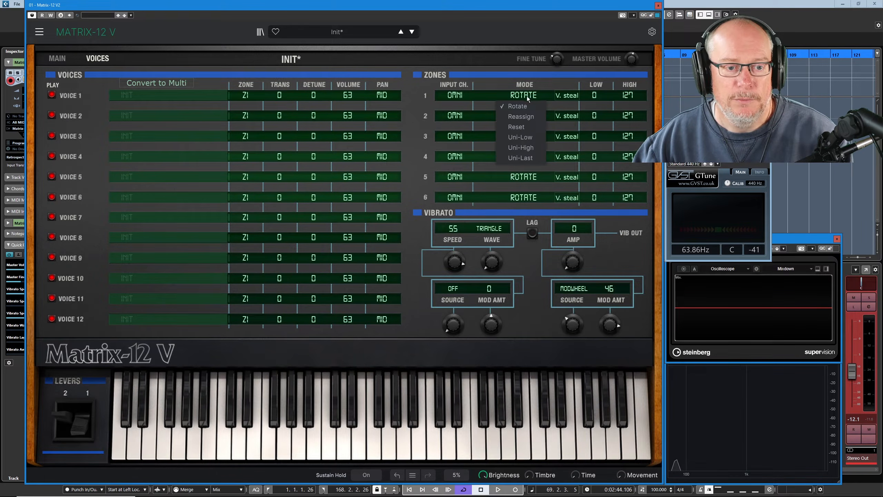
click(523, 158)
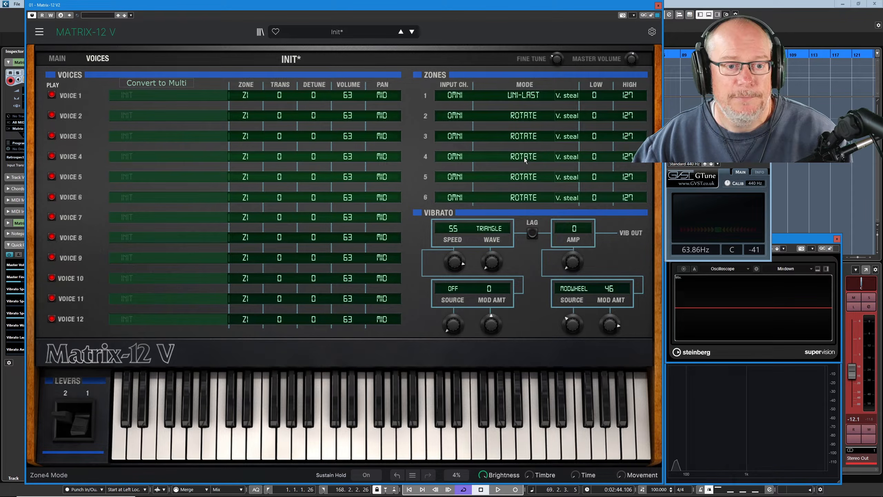
click(59, 58)
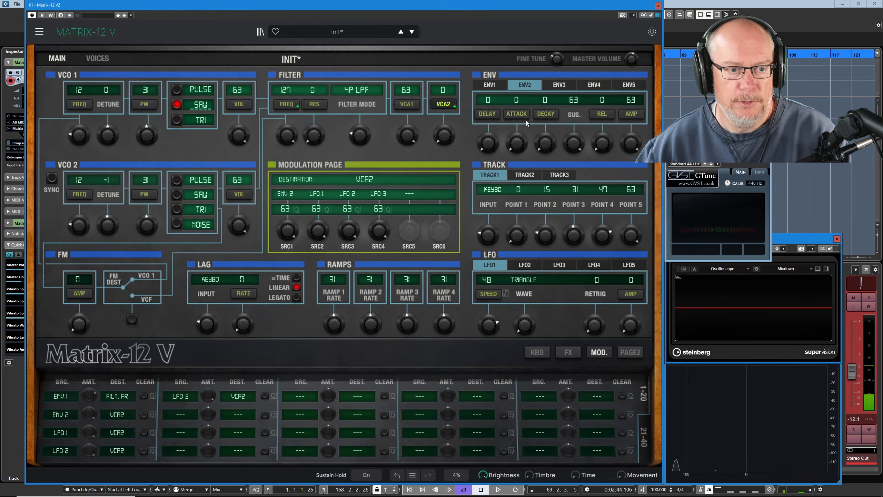
Step: Raise the VCA2 level to 22 and set the ENV 2 modulation amount on VCA2 to -63
drag(448, 140, 449, 120)
drag(286, 233, 287, 257)
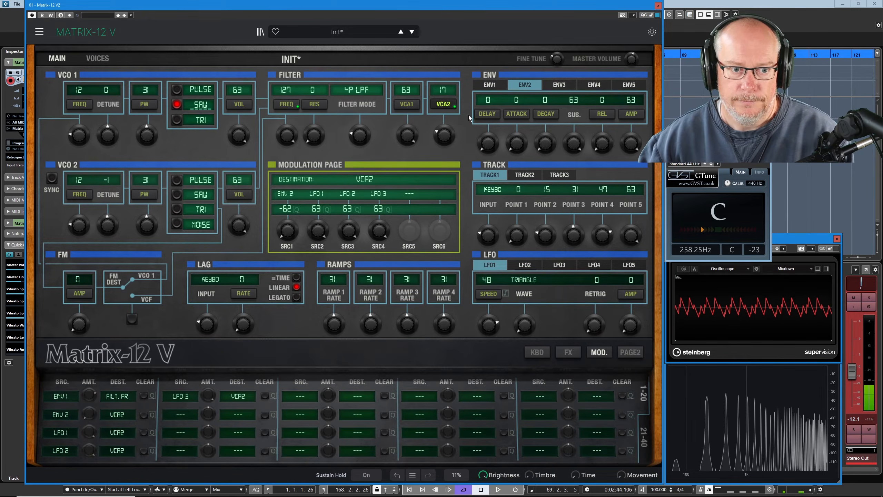
drag(439, 131, 439, 125)
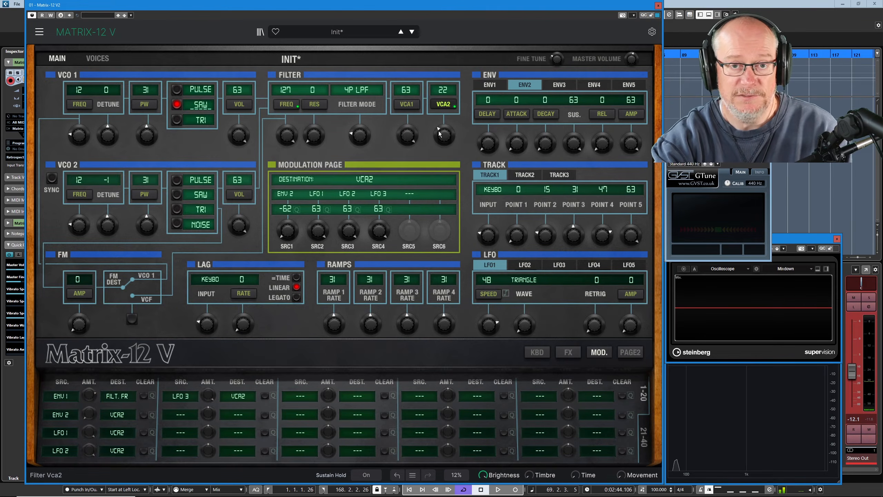
drag(288, 229, 295, 244)
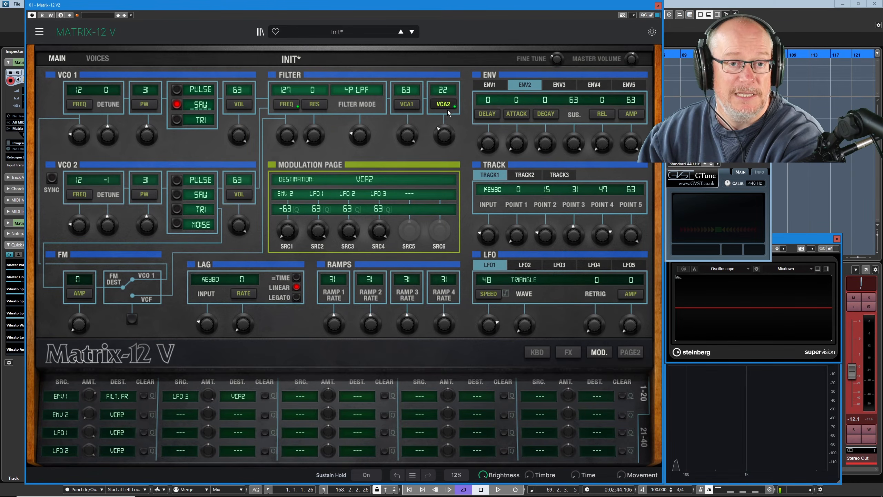
Step: Try the VCA2 level at 63, return it to 0, and restore the ENV 2 modulation amount to 63
drag(446, 135, 447, 81)
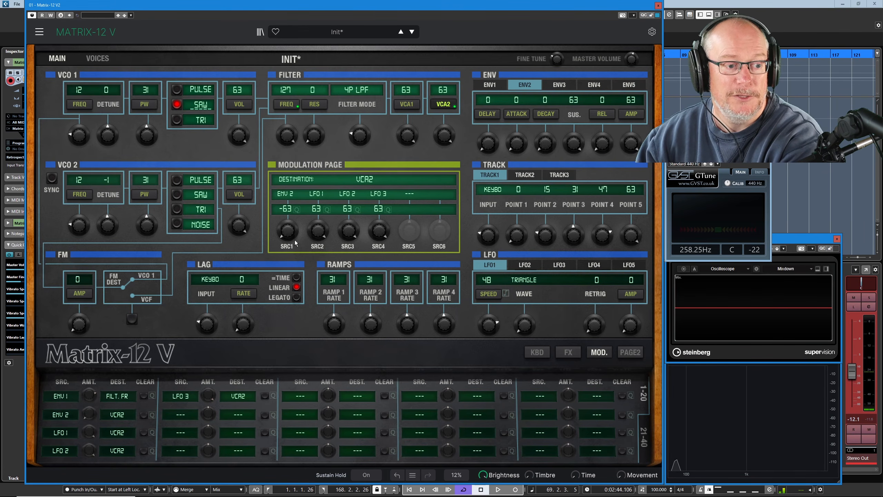
drag(444, 138, 444, 209)
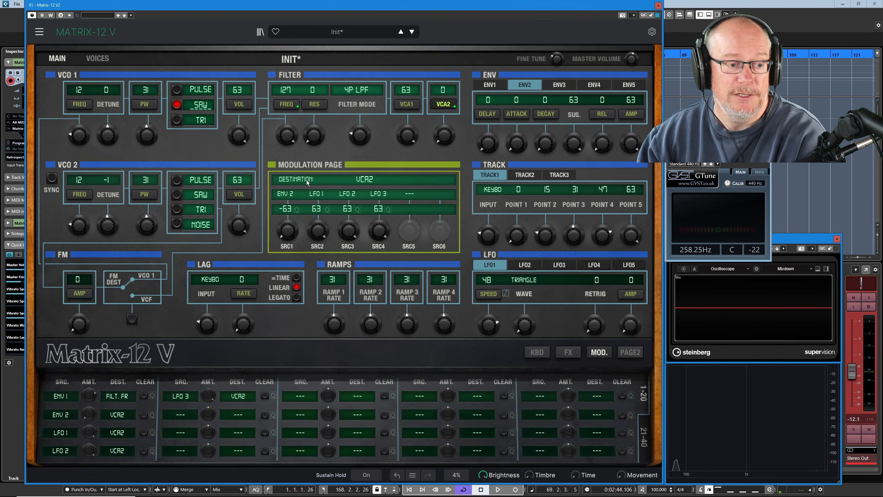
drag(287, 234, 287, 231)
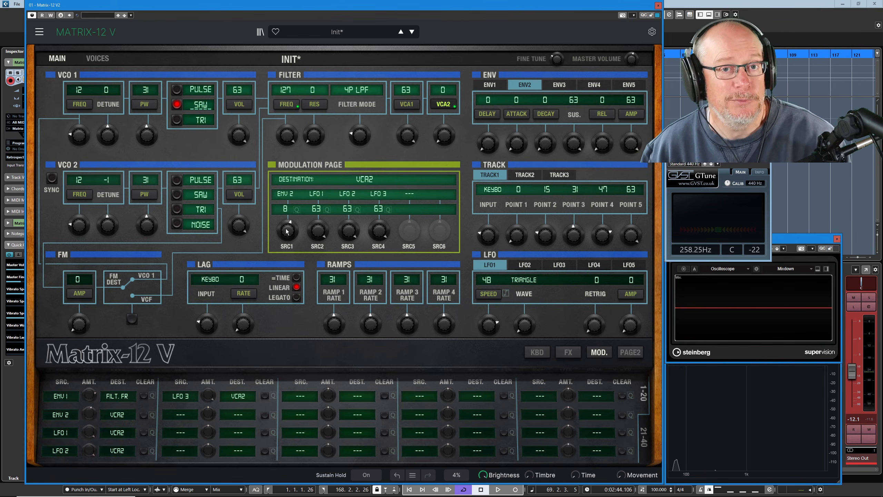
drag(289, 233, 288, 219)
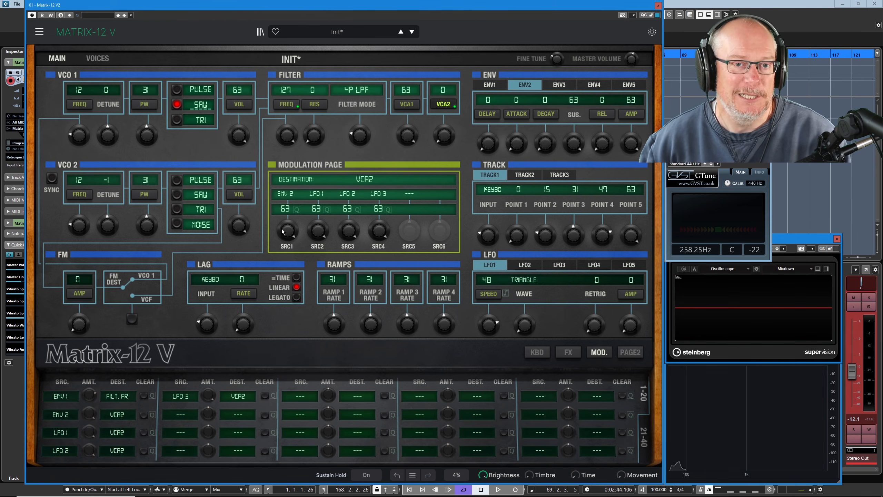